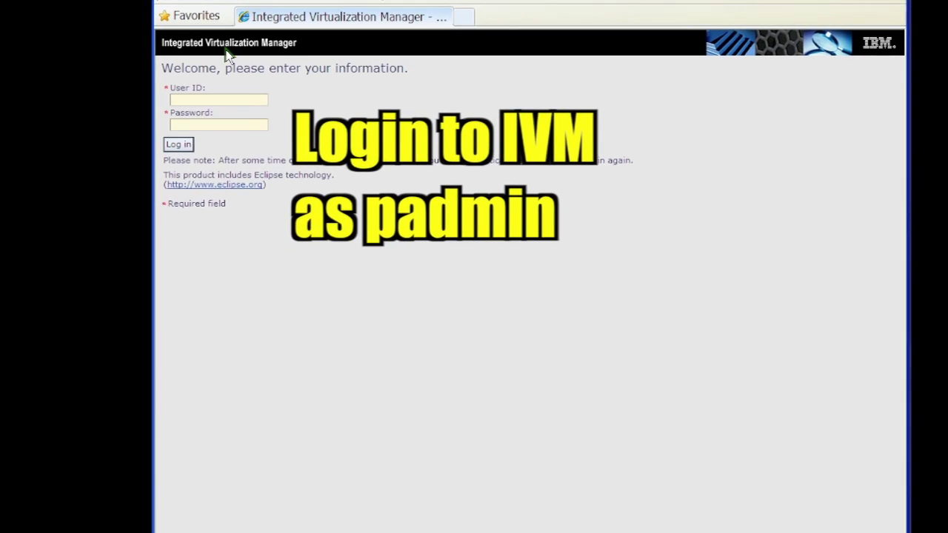
Log in to Integrated Virtualization Manager with user ID padmin and the account password
left_click(221, 137)
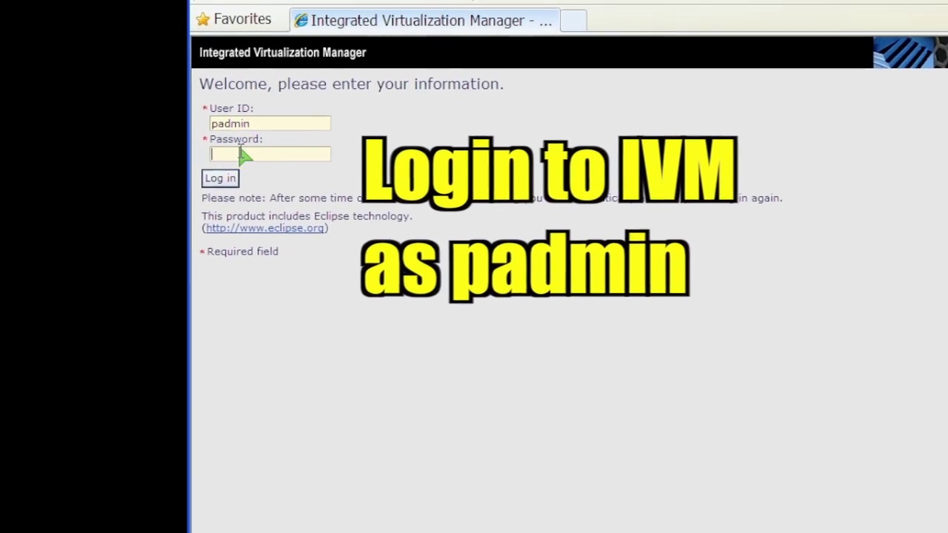
type("********")
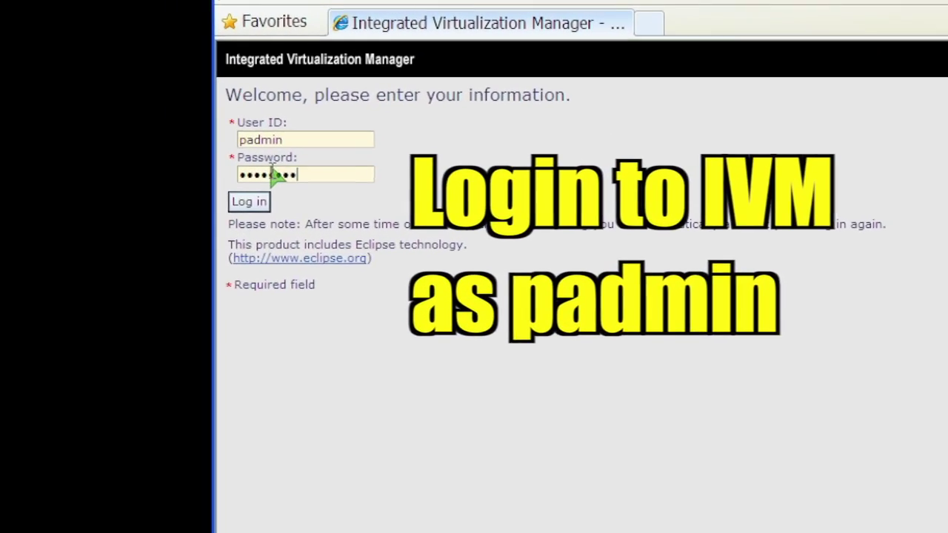
left_click(249, 201)
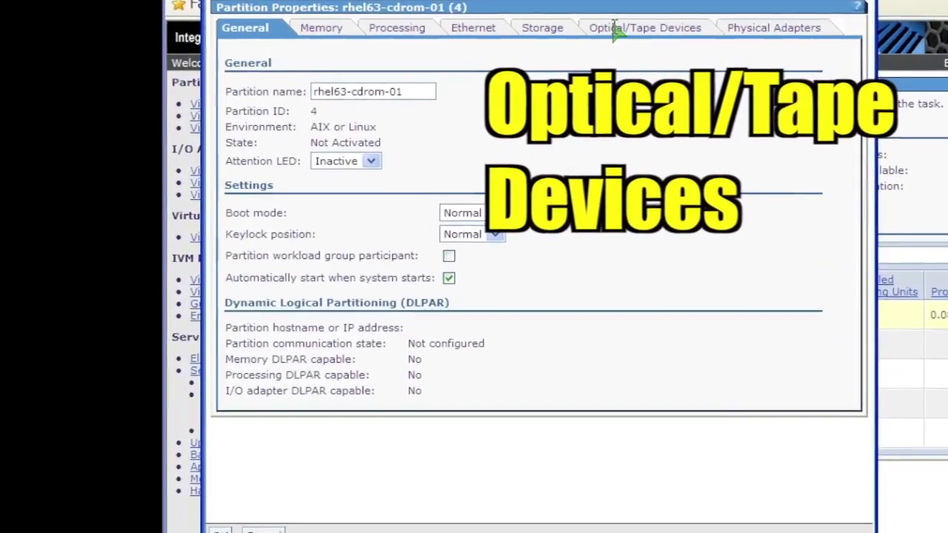
In the rhel63-cdrom-01 partition properties, keep physical optical device cd0 assigned, deselect virtual device vtopt2, and apply the changes
left_click(589, 28)
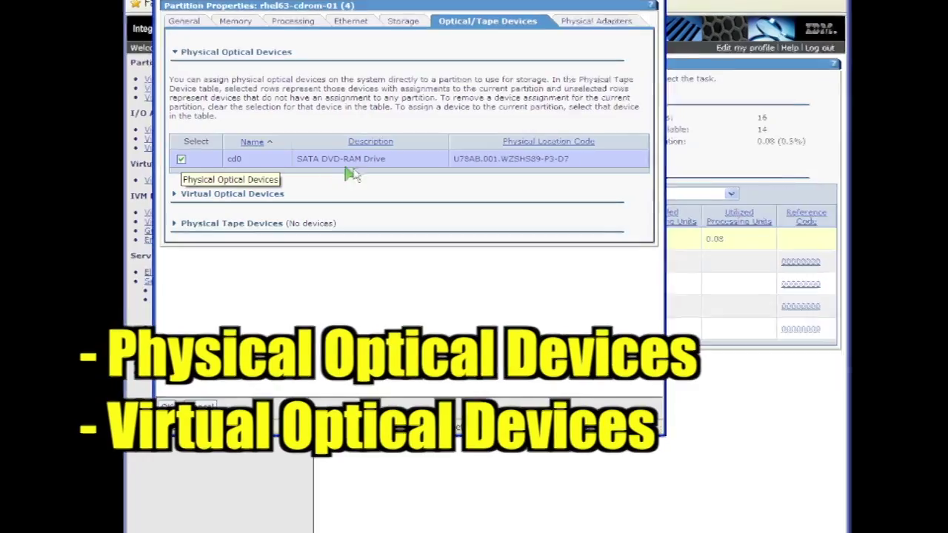
left_click(170, 196)
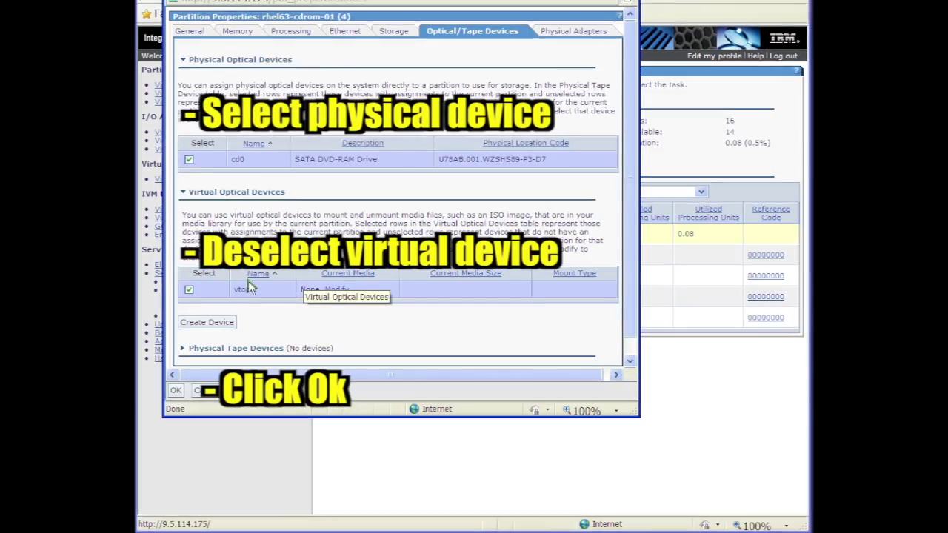
left_click(156, 327)
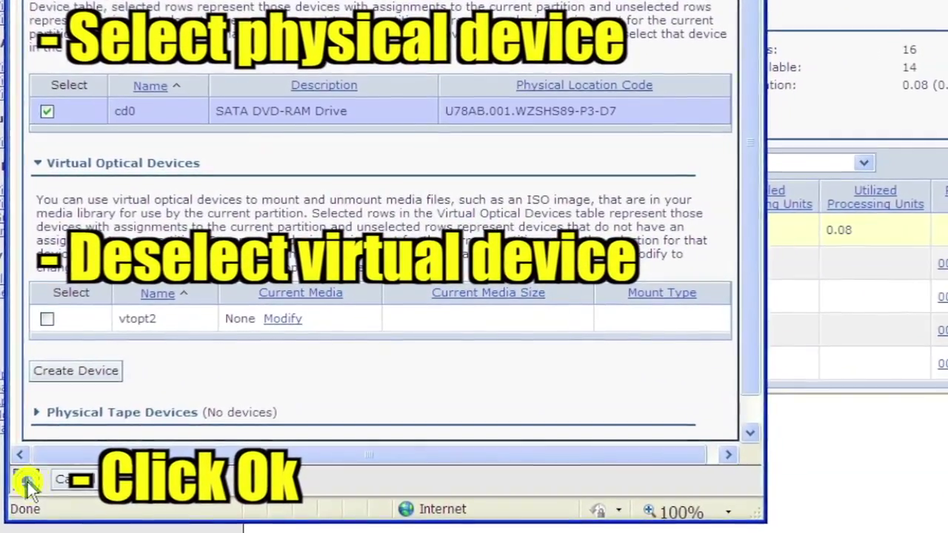
left_click(41, 473)
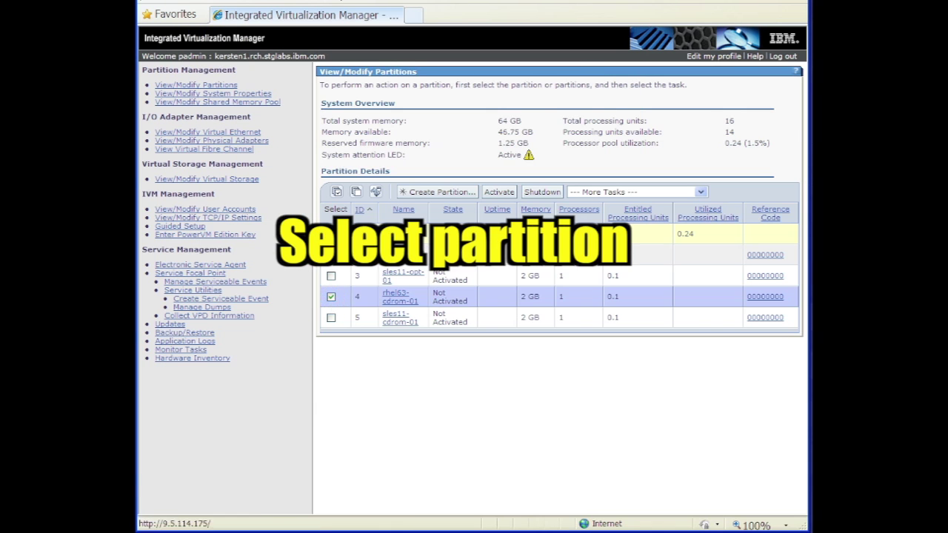
Open a terminal window for the rhel63-cdrom-01 partition and authenticate as padmin with the account password
left_click(698, 194)
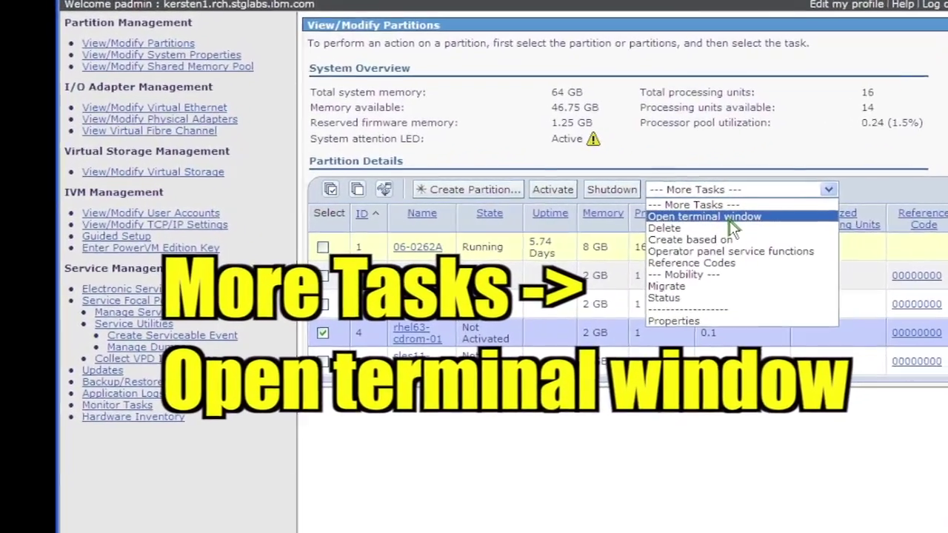
left_click(729, 218)
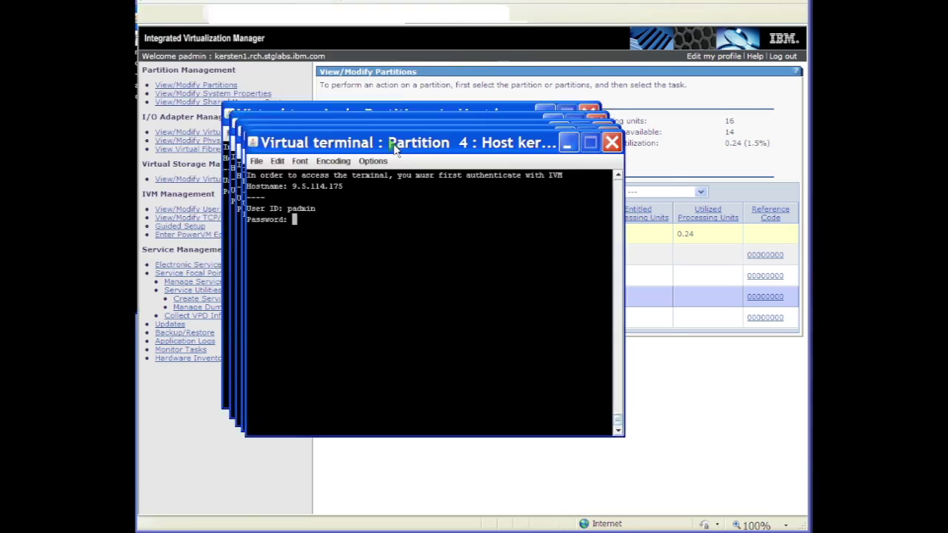
type("********")
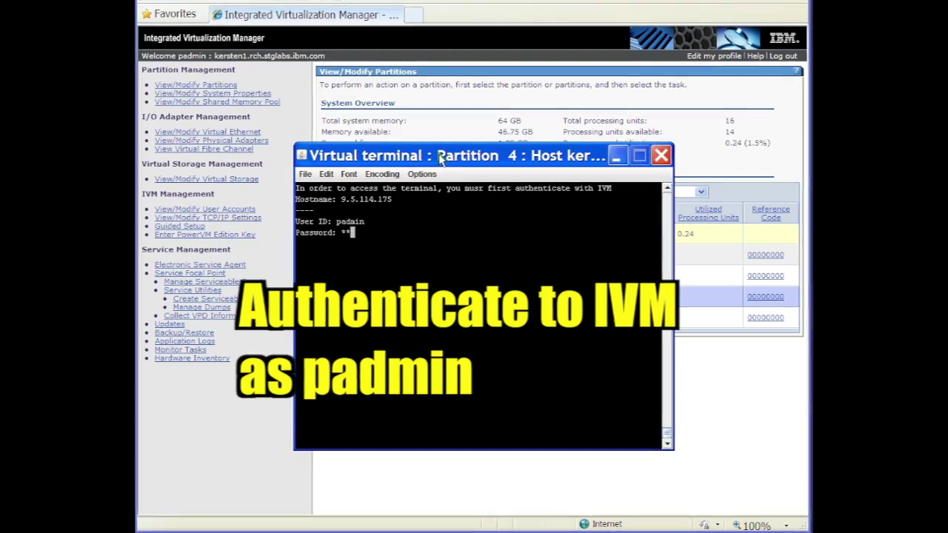
key("Return")
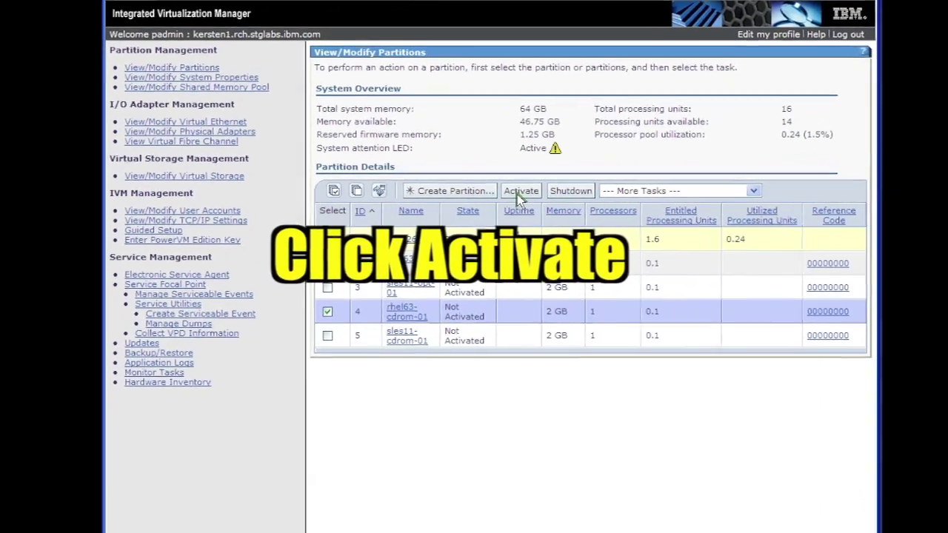
Activate the rhel63-cdrom-01 partition and enter the SMS Menu from its virtual terminal
left_click(499, 192)
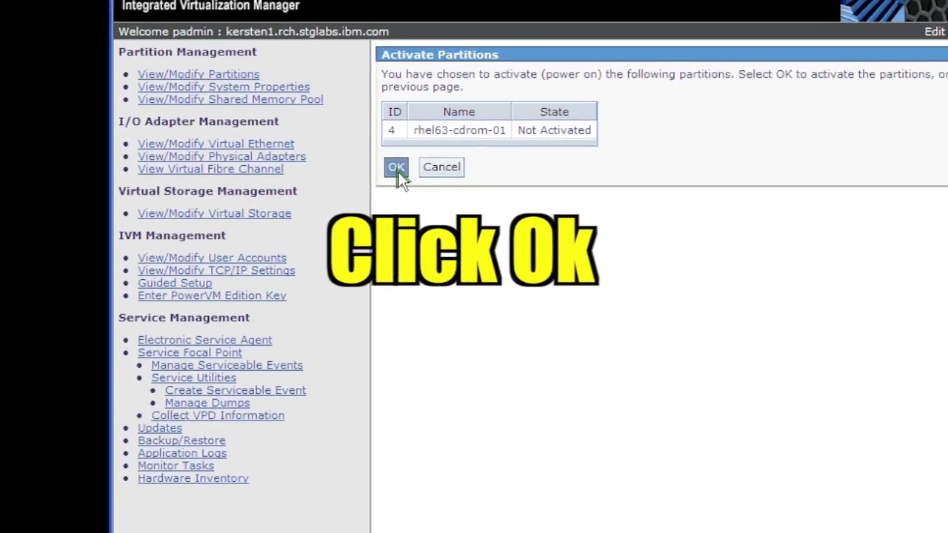
left_click(397, 169)
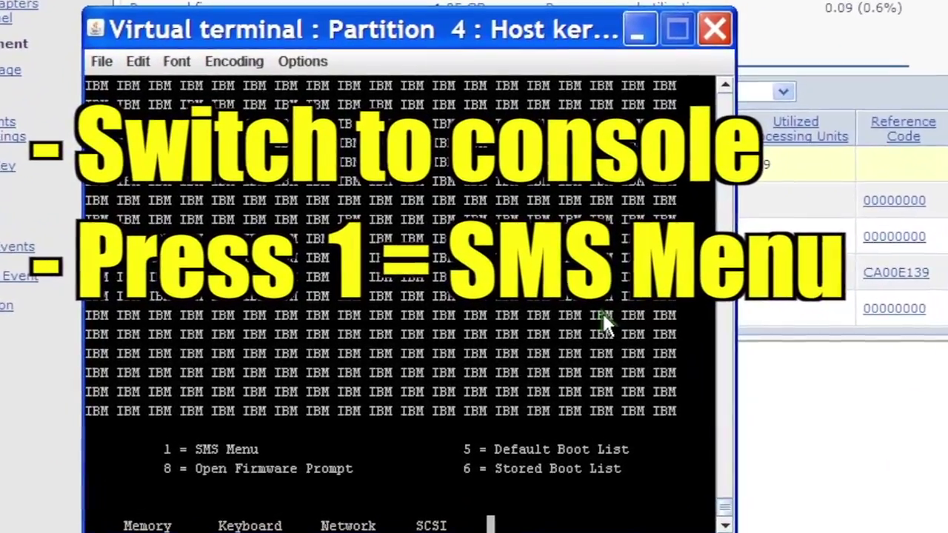
left_click(601, 320)
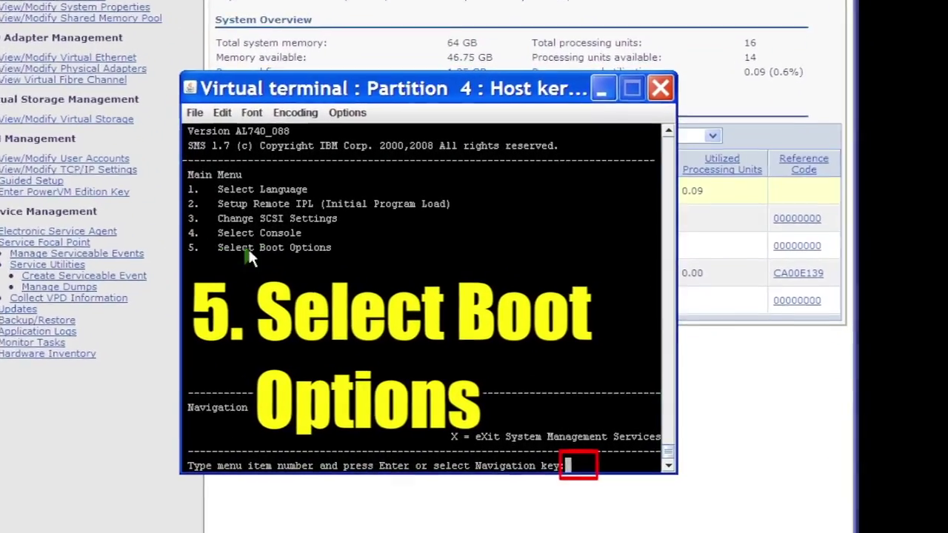
Under the SMS boot options, choose the SCSI CD-ROM as the install/boot device
type("5")
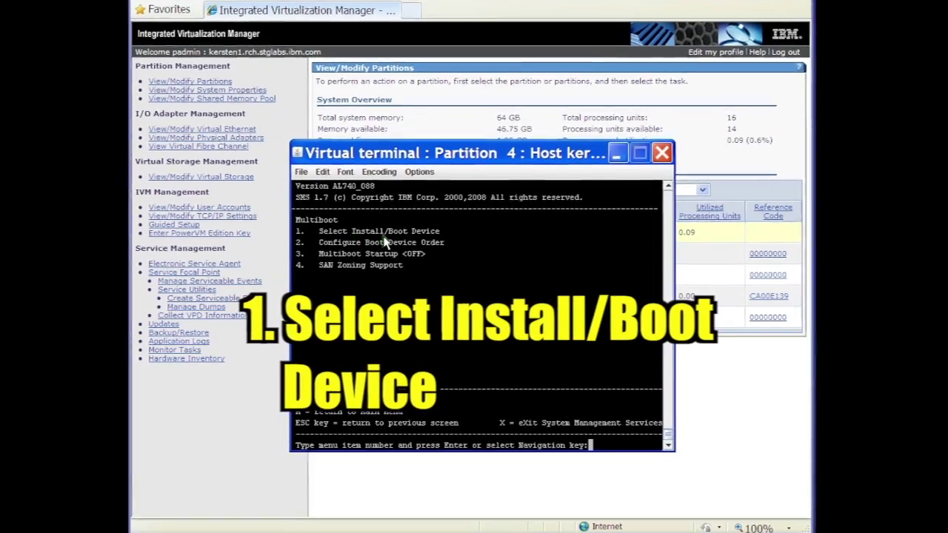
type("1")
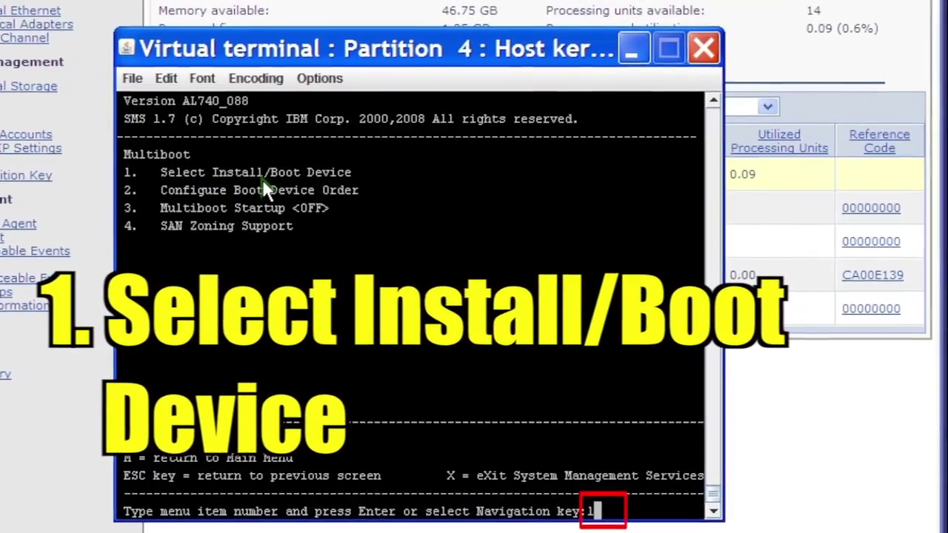
key("Return")
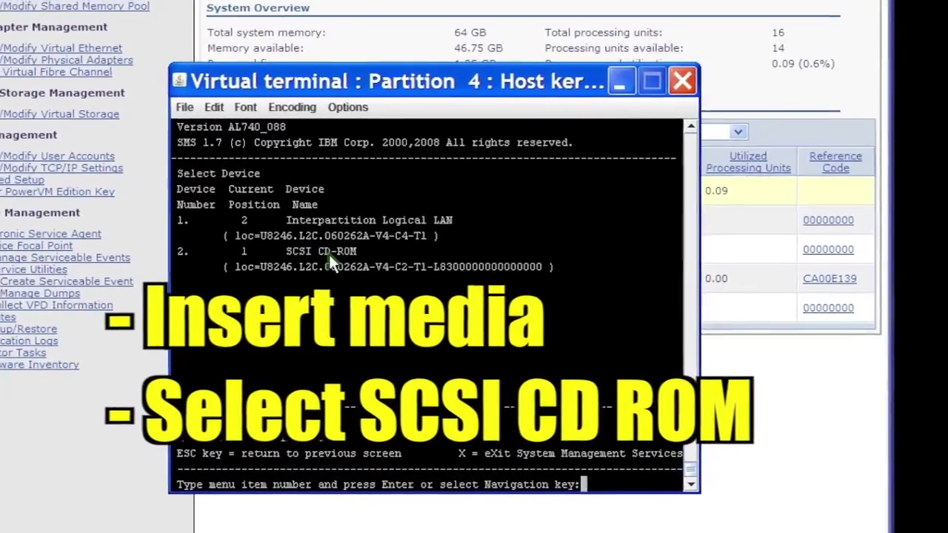
type("2")
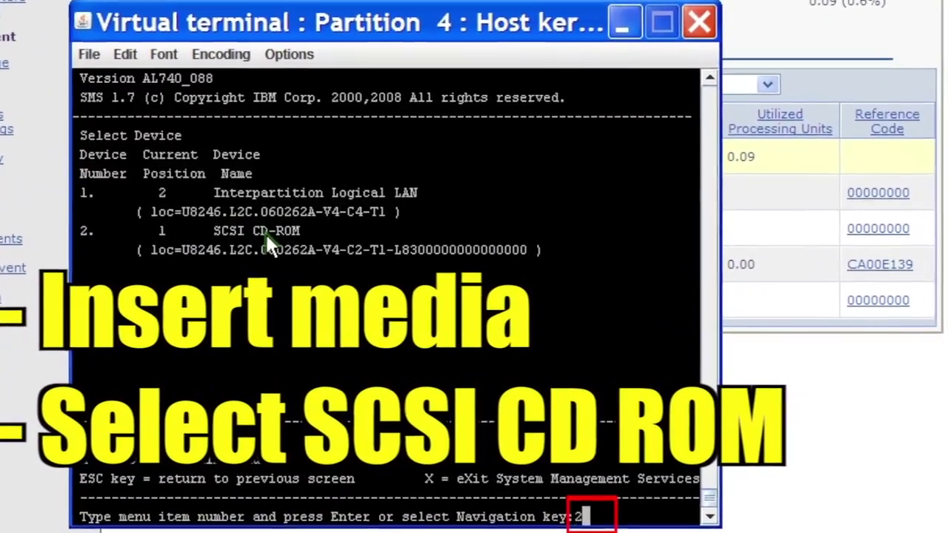
key("Return")
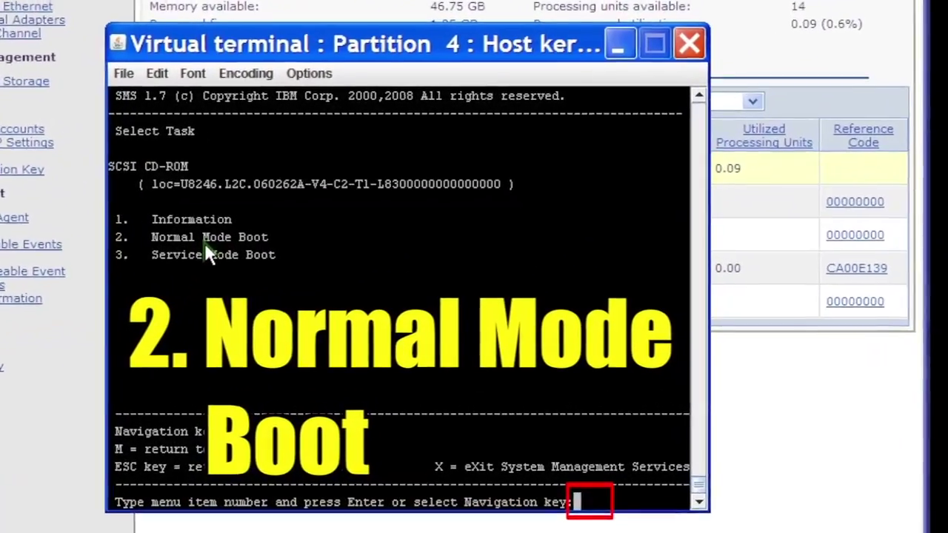
Choose Normal Mode Boot for the SCSI CD-ROM and confirm exiting System Management Services
type("2")
key("Return")
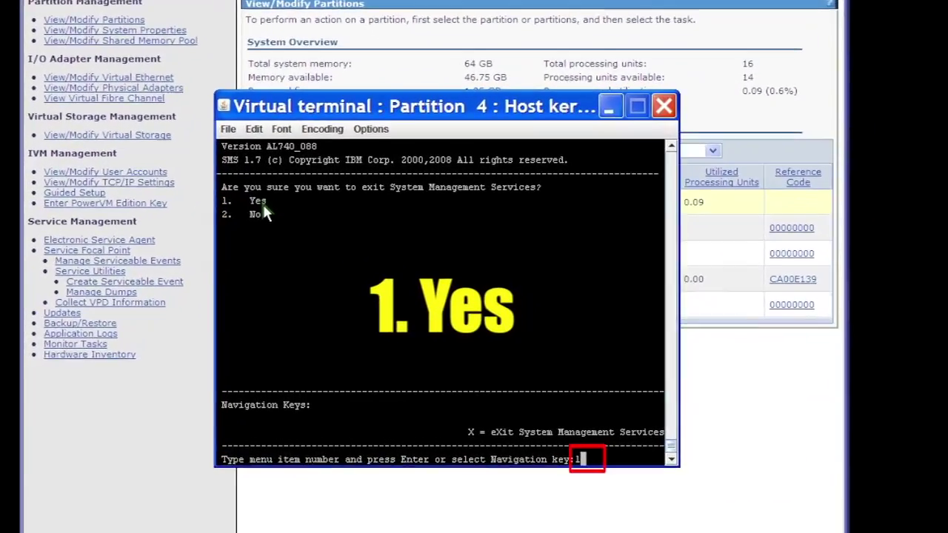
type("1")
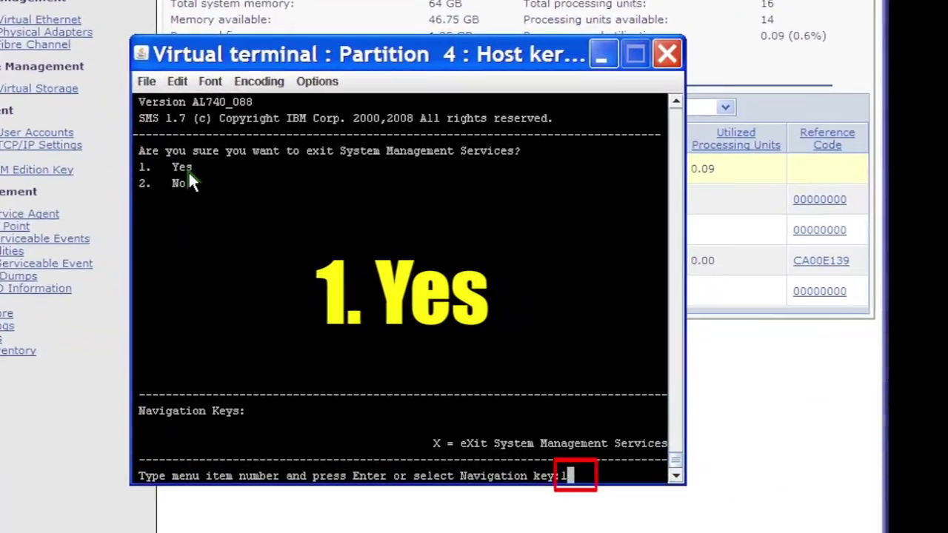
key("Return")
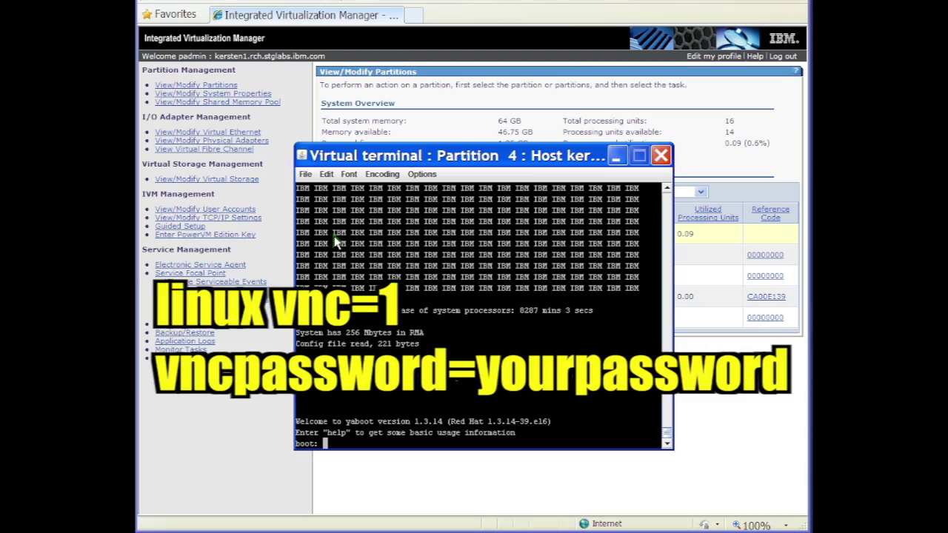
Boot the installer with linux vnc=1 and a vncpassword option containing the VNC password, and skip the media test
type("linux ")
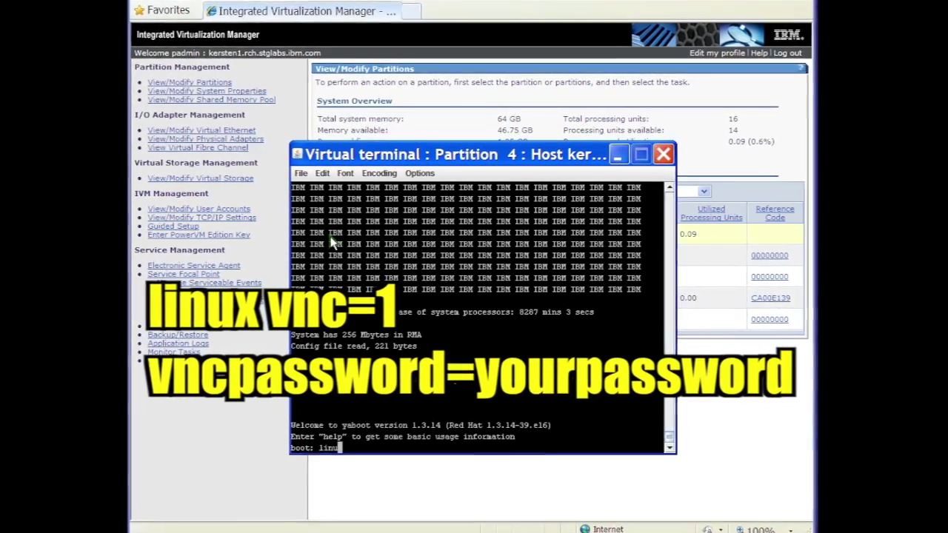
type("vnc=1 ")
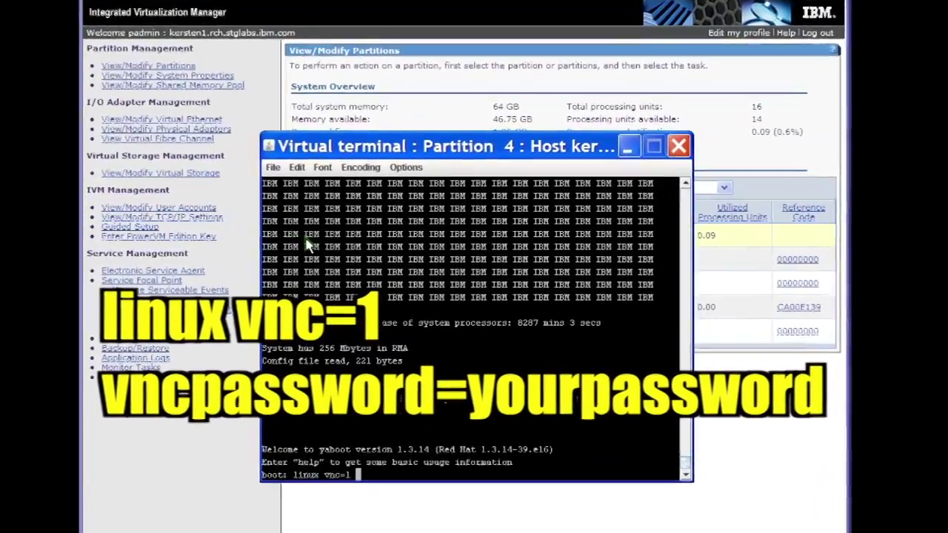
type("vncpass")
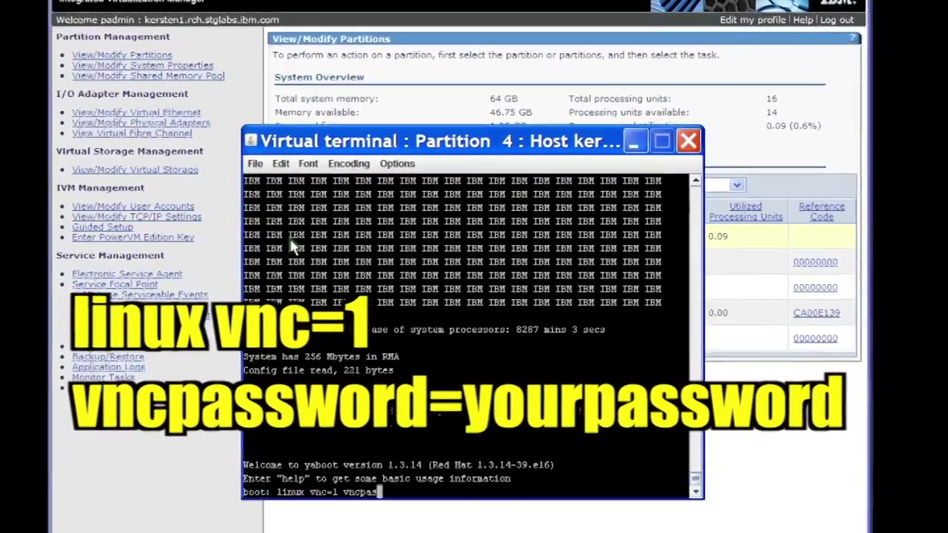
type("word=mypassword")
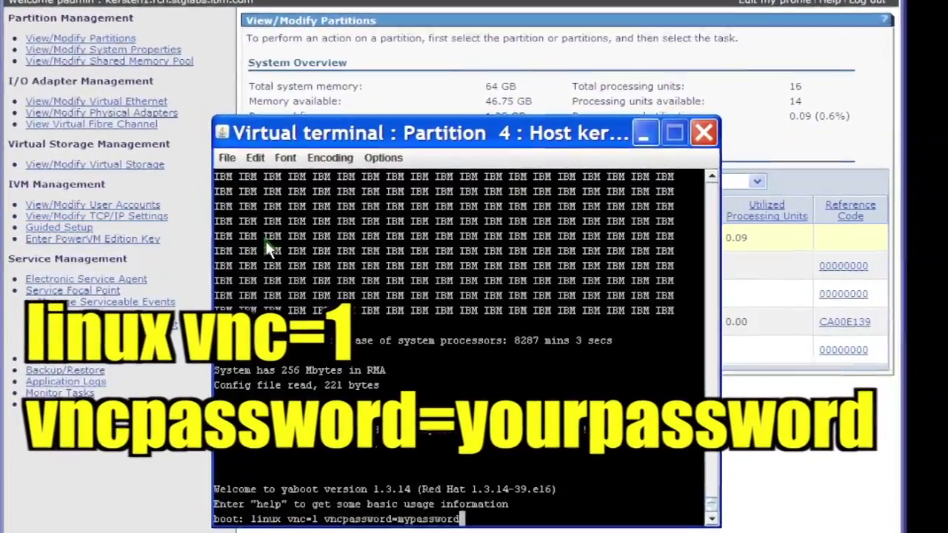
key("Return")
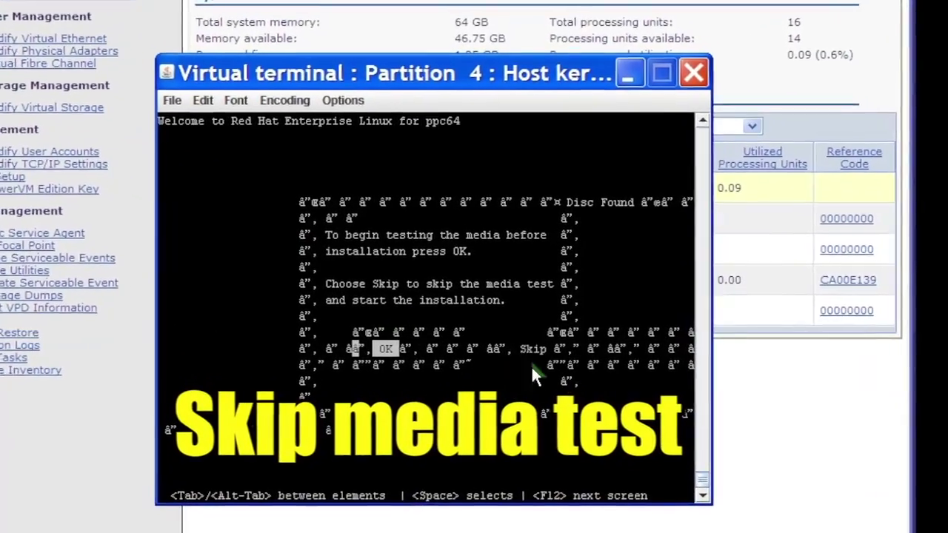
key("Tab")
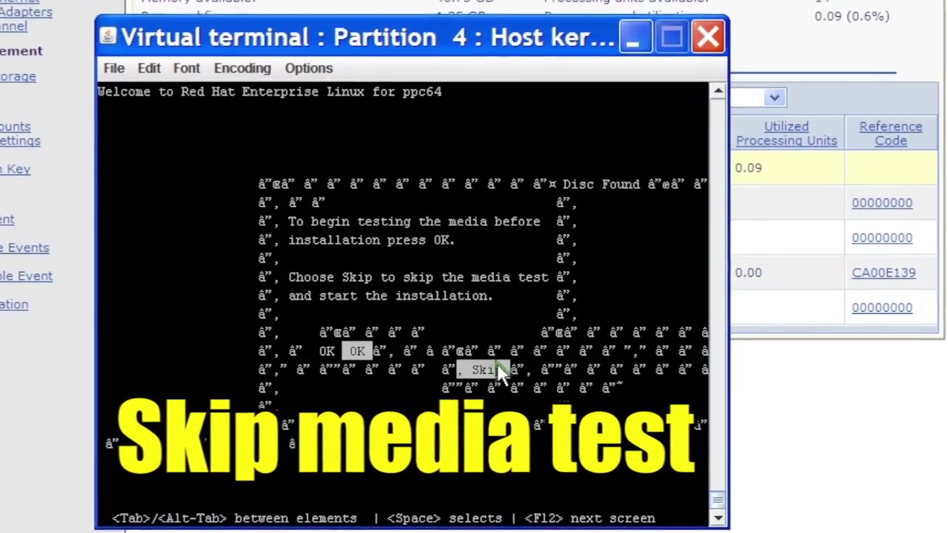
key("Return")
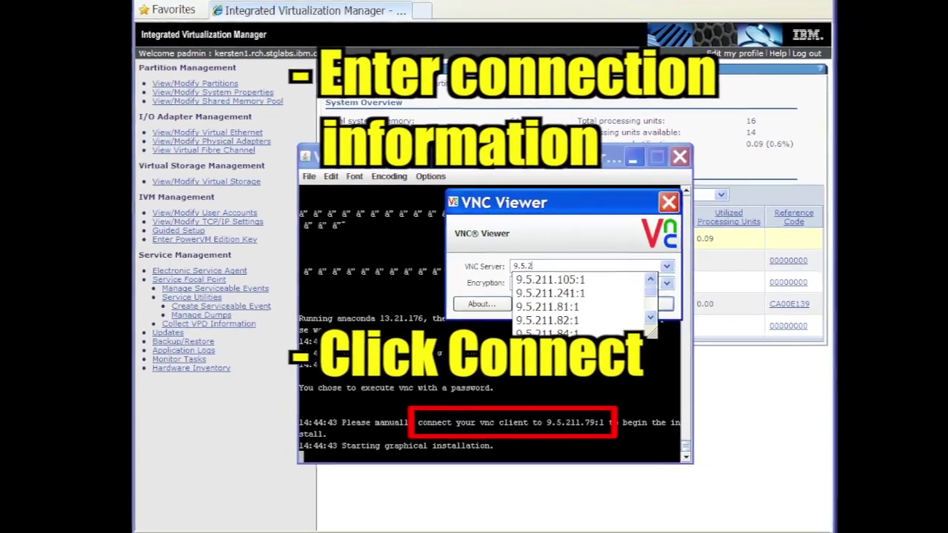
Connect VNC Viewer to server 9.5.211.79:1, accept the unencrypted connection, and authenticate with the VNC password
type("11.79:1")
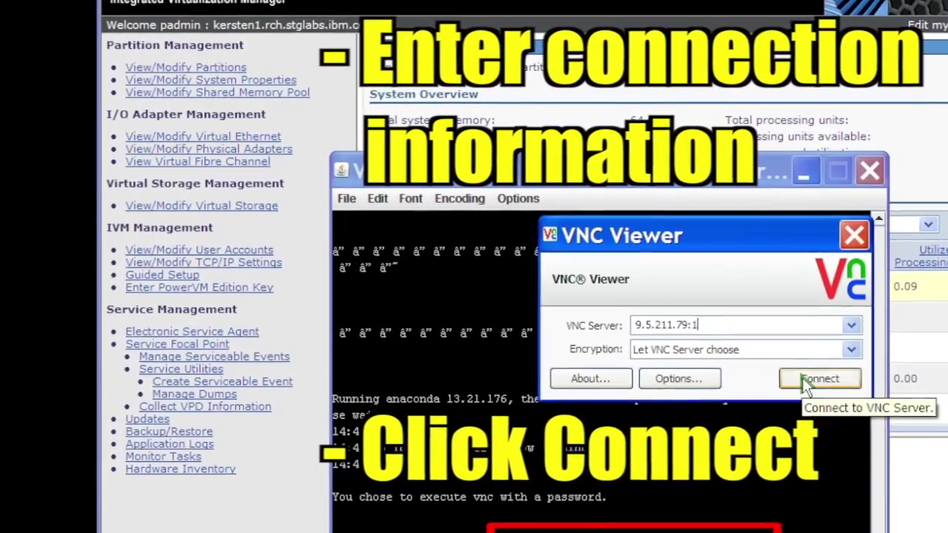
left_click(801, 374)
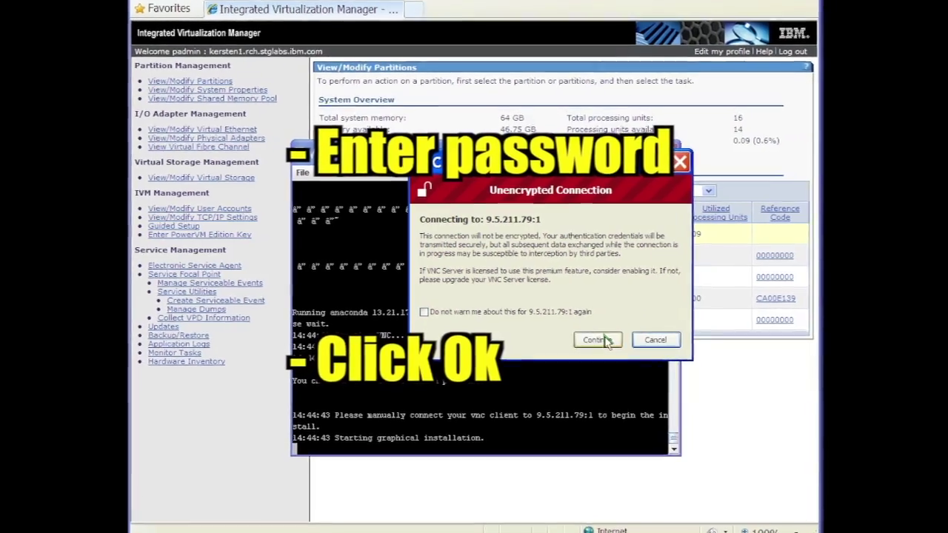
type("***********")
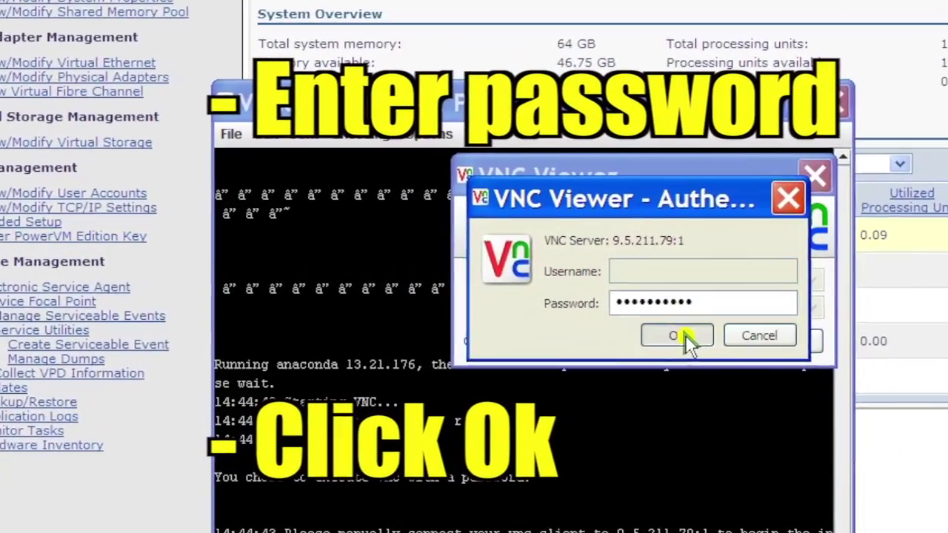
left_click(642, 322)
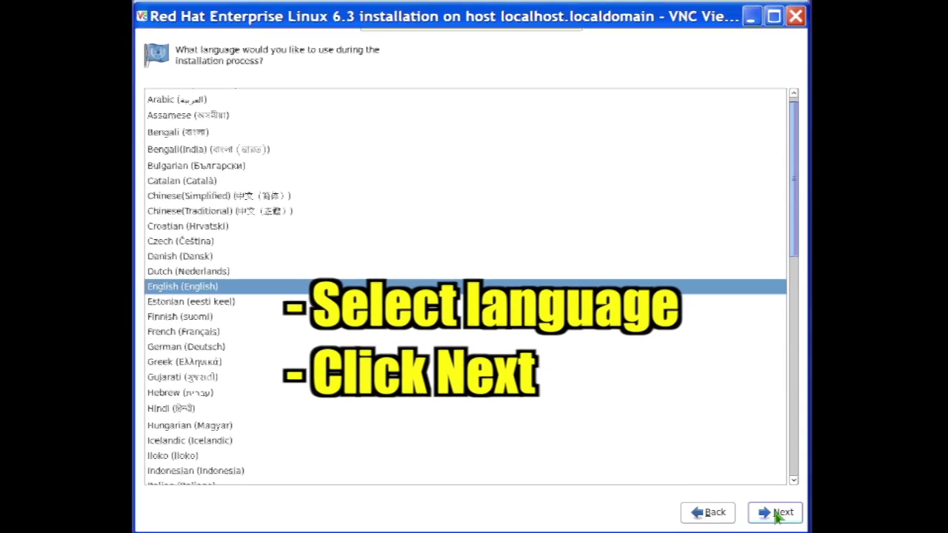
Accept English as the installation language and U.S. English as the system keyboard
left_click(774, 516)
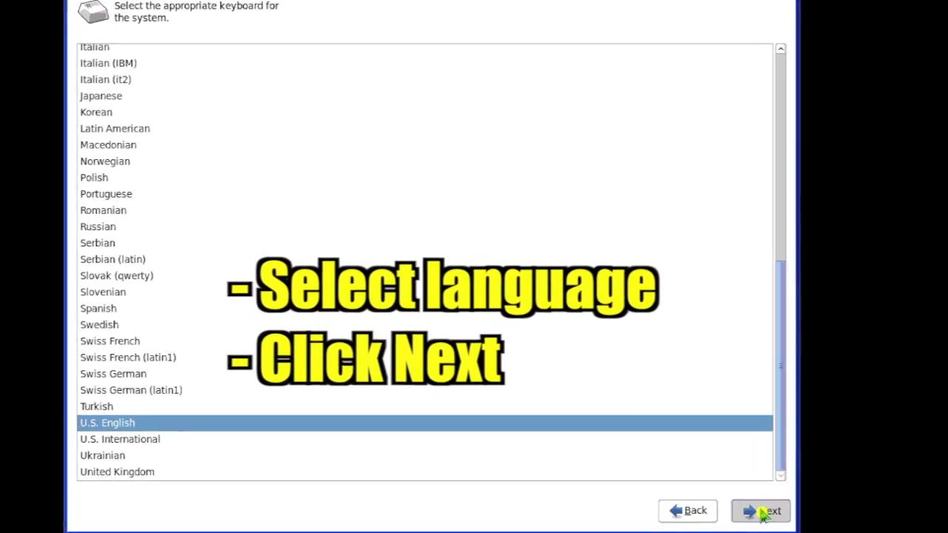
left_click(752, 514)
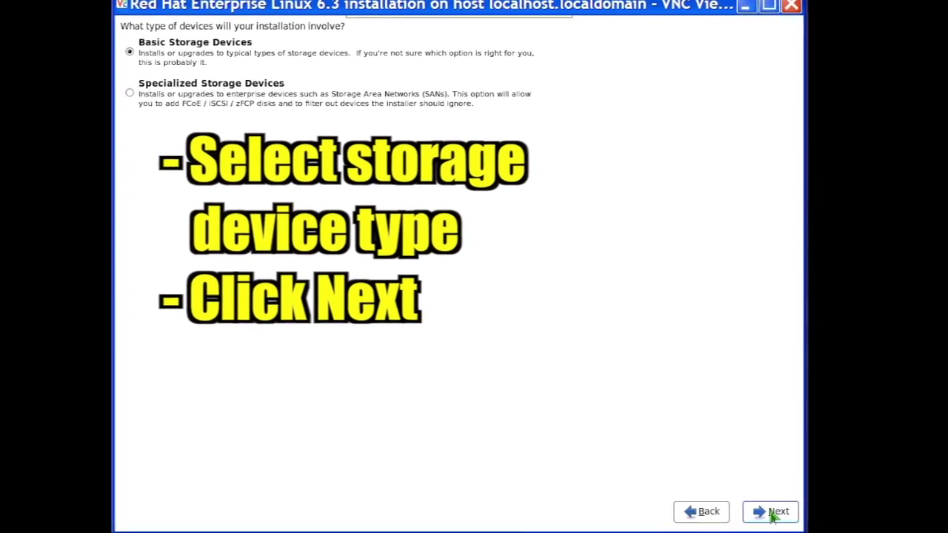
Choose Basic Storage Devices and discard any data on the AIX VDASD disk, applying the choice to all undetected devices
left_click(771, 516)
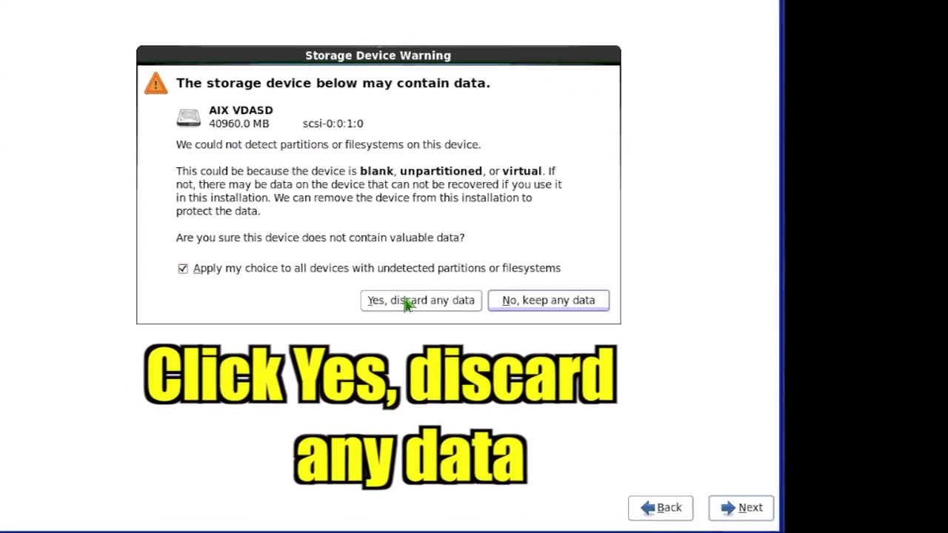
left_click(406, 304)
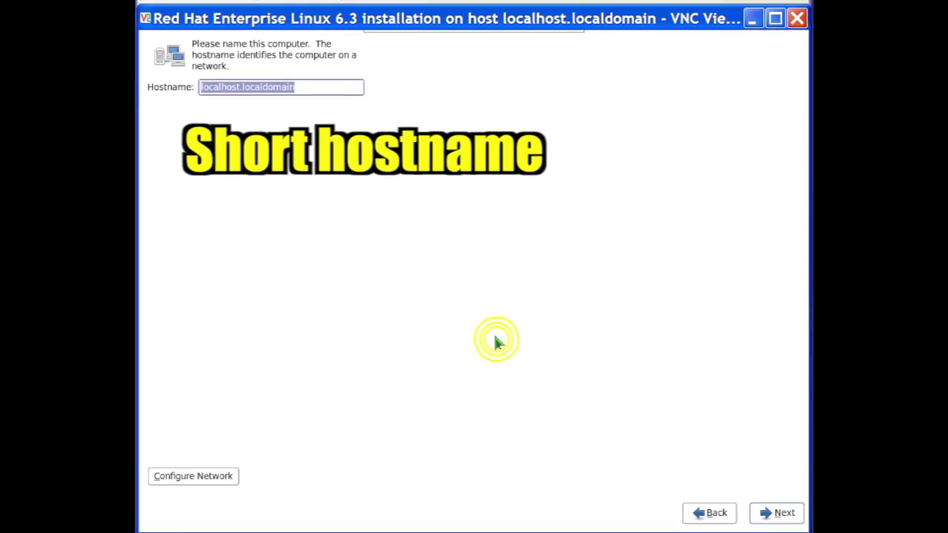
Set the computer's hostname to myhost and continue
type("myhost")
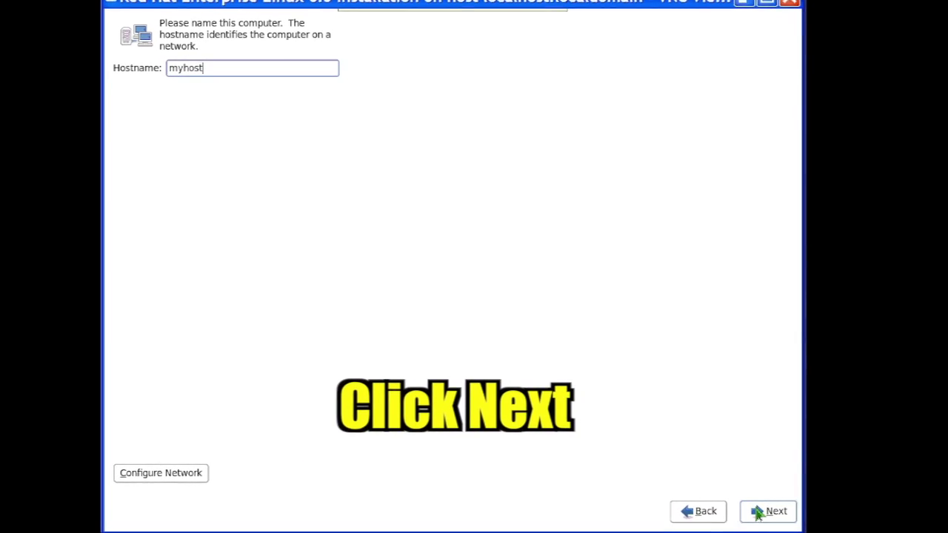
left_click(751, 513)
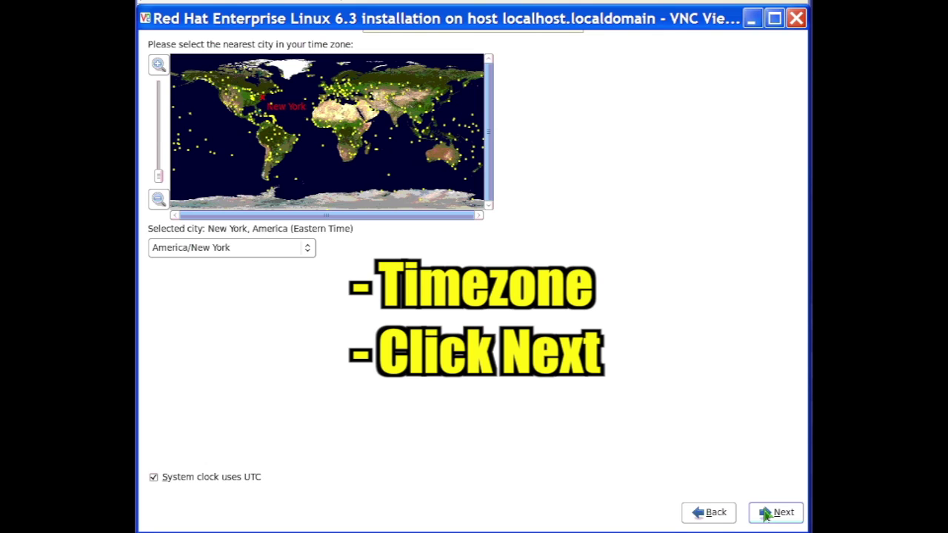
Accept the America/New York time zone with the system clock using UTC, and set and confirm the root password
left_click(765, 513)
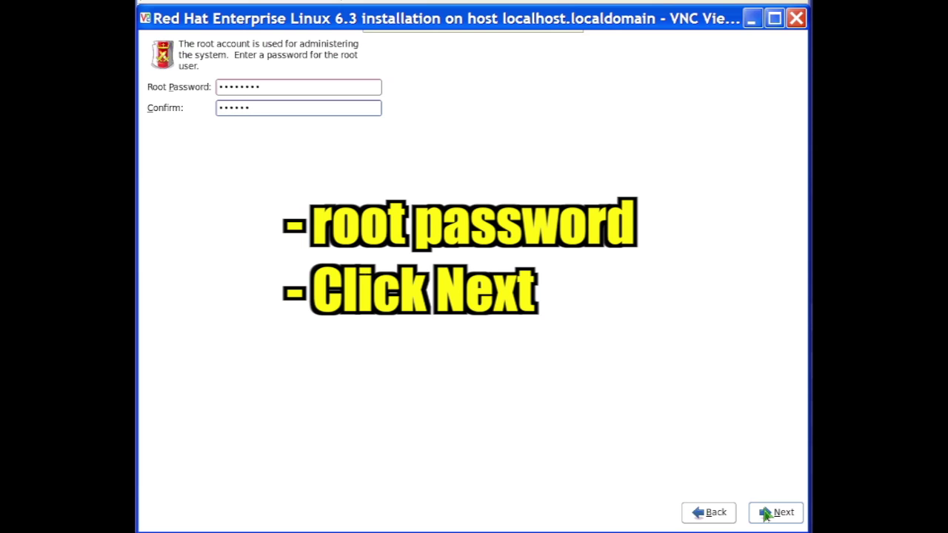
left_click(778, 515)
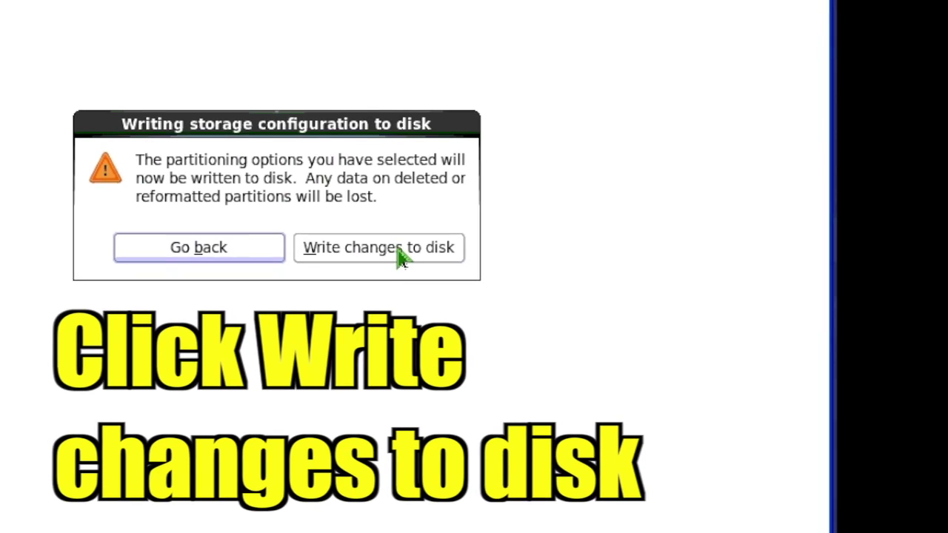
Write the partitioning changes to disk and reboot the system once the package installation has finished
left_click(400, 257)
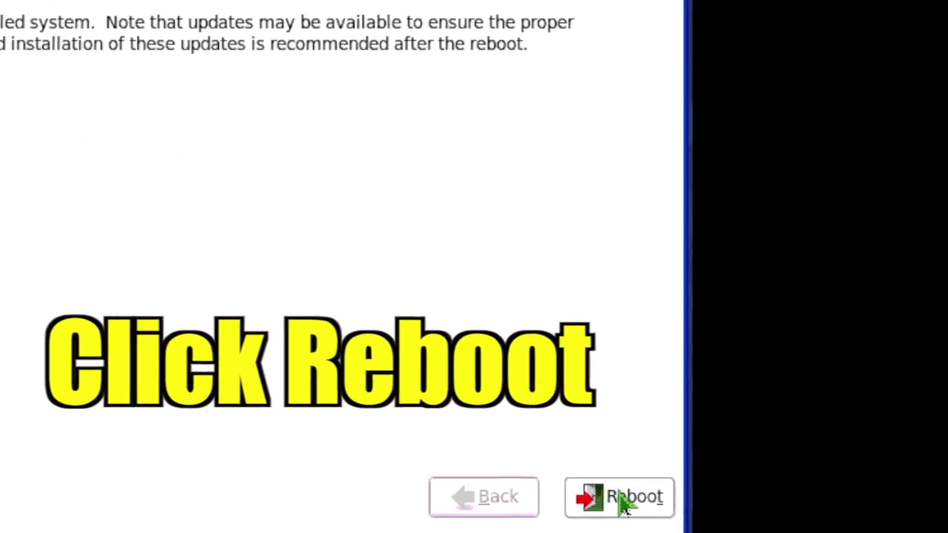
left_click(670, 504)
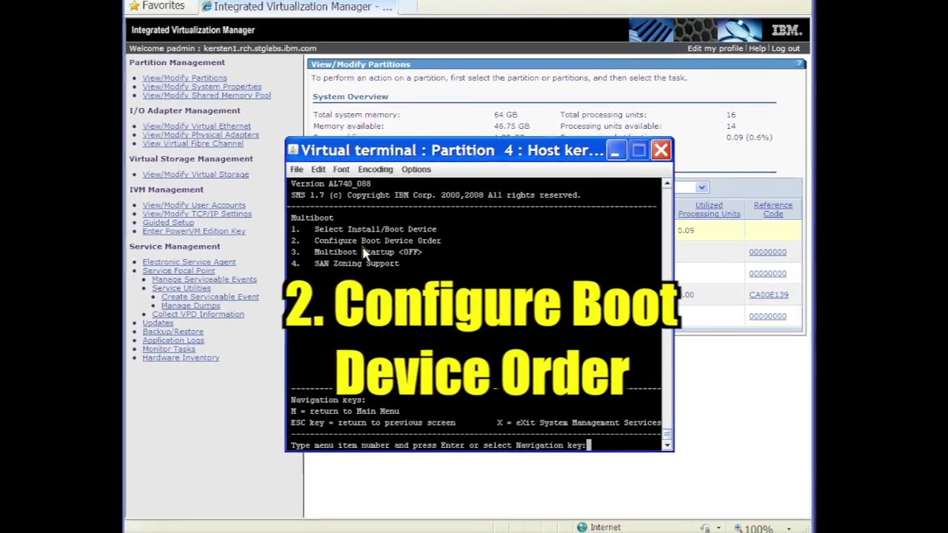
In the partition's SMS Multiboot menu, configure the SCSI 39 GB Harddisk from the list of all devices as the 1st boot device
type("2")
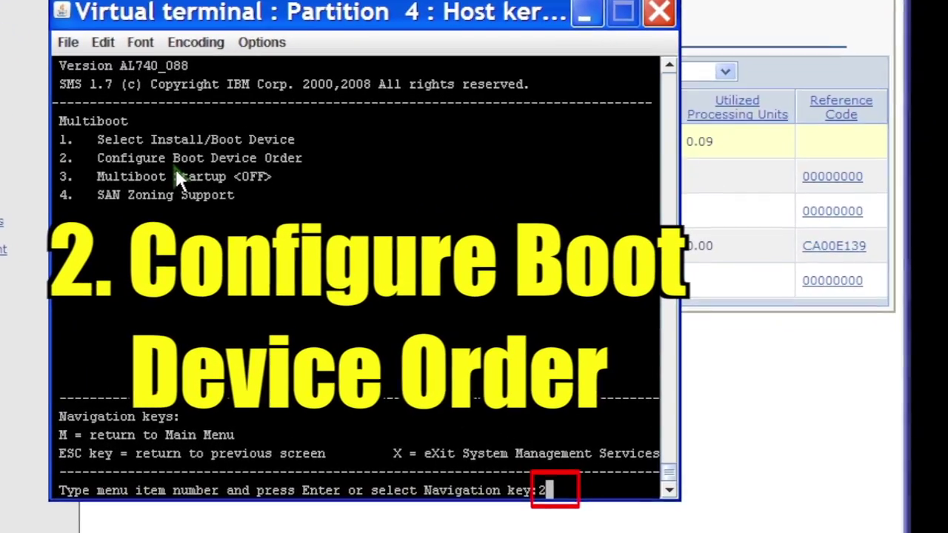
key("Return")
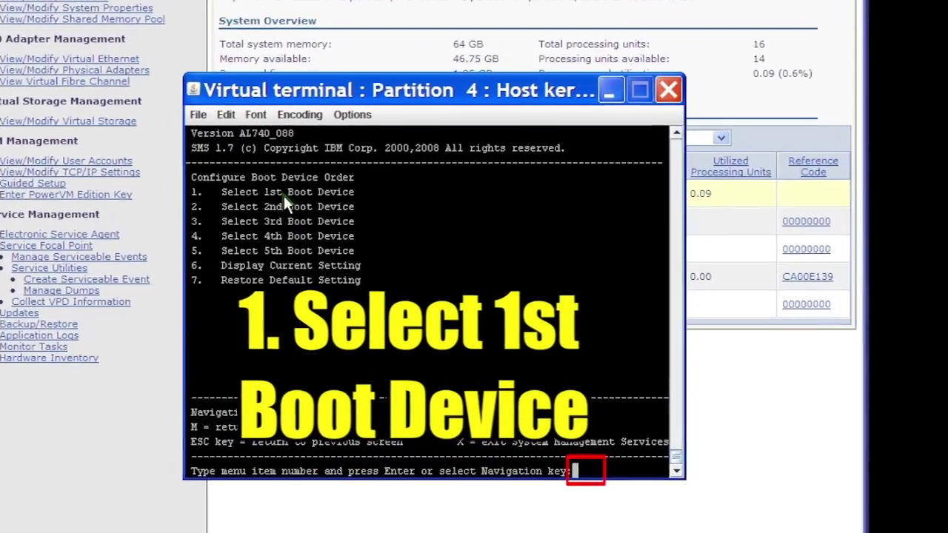
type("1")
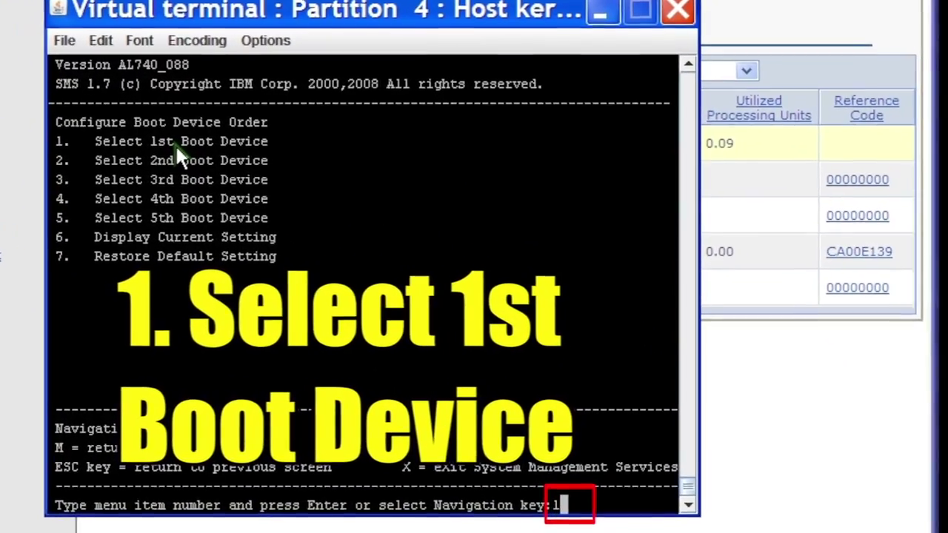
key("Return")
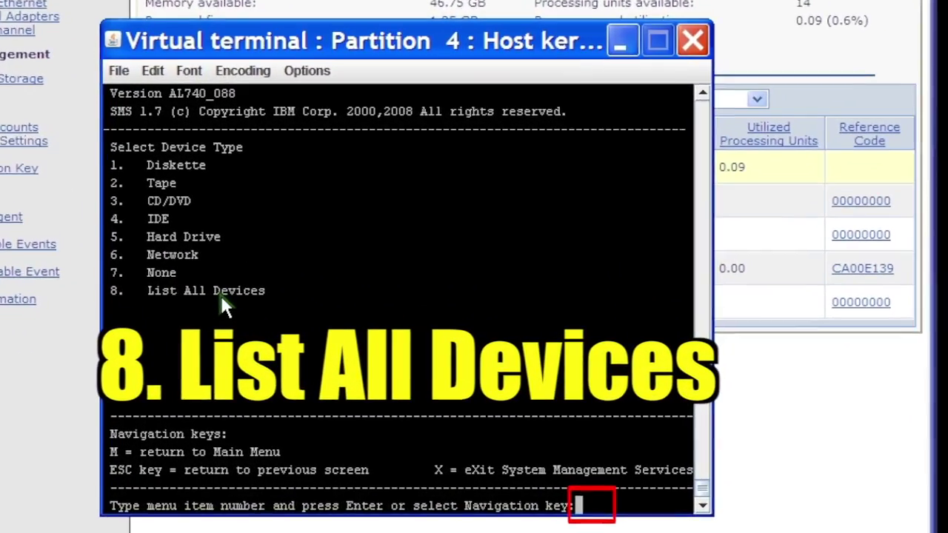
type("8")
key("Return")
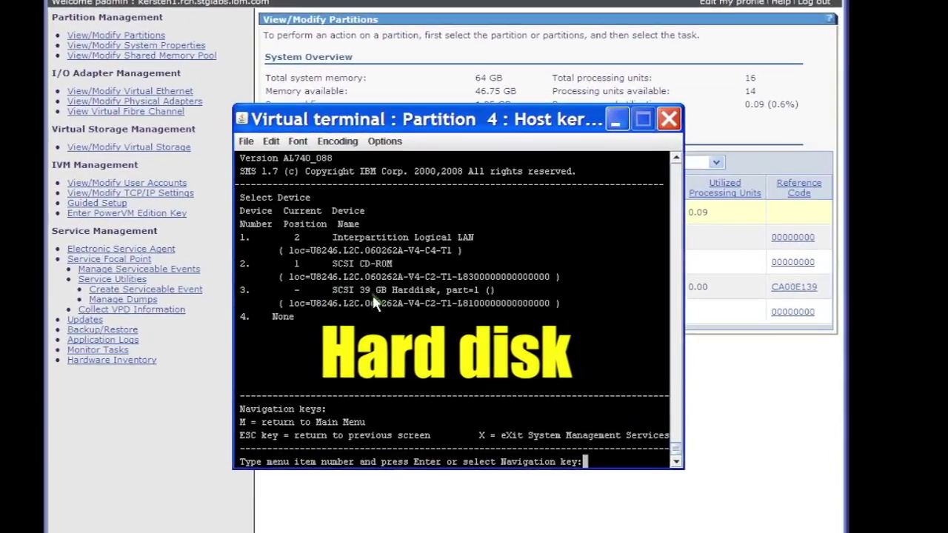
type("3")
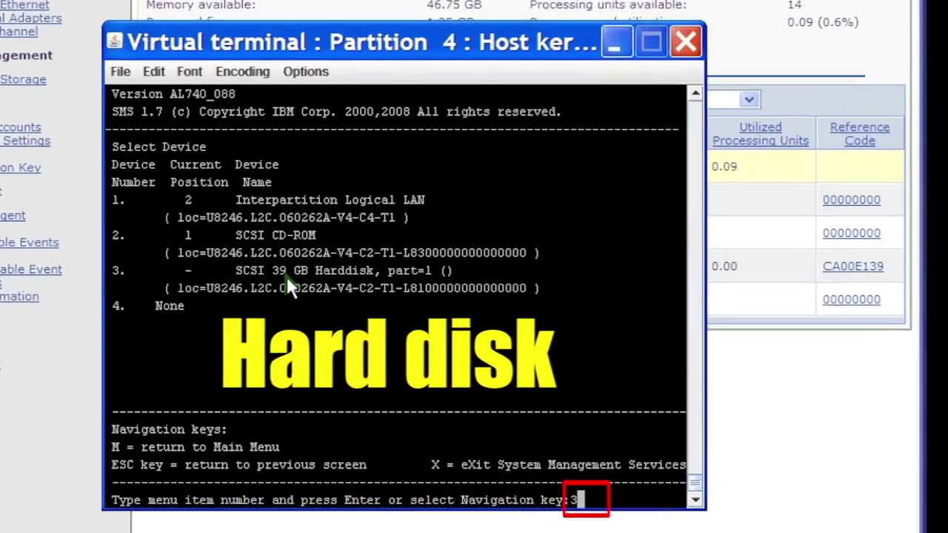
key("Return")
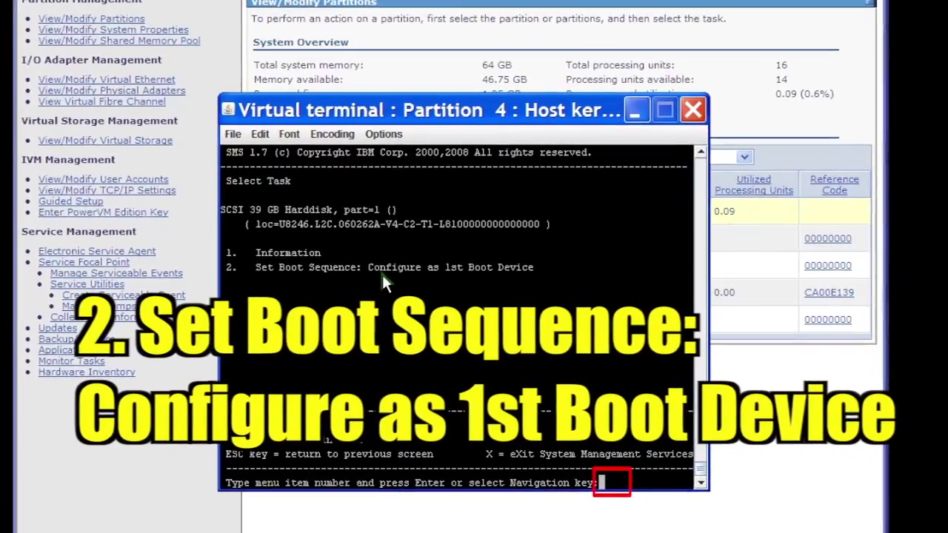
type("2")
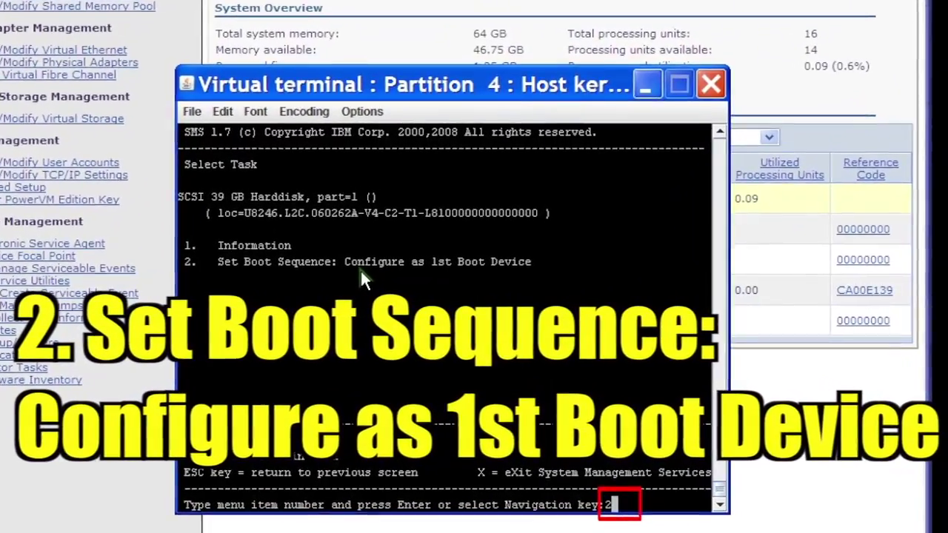
key("Return")
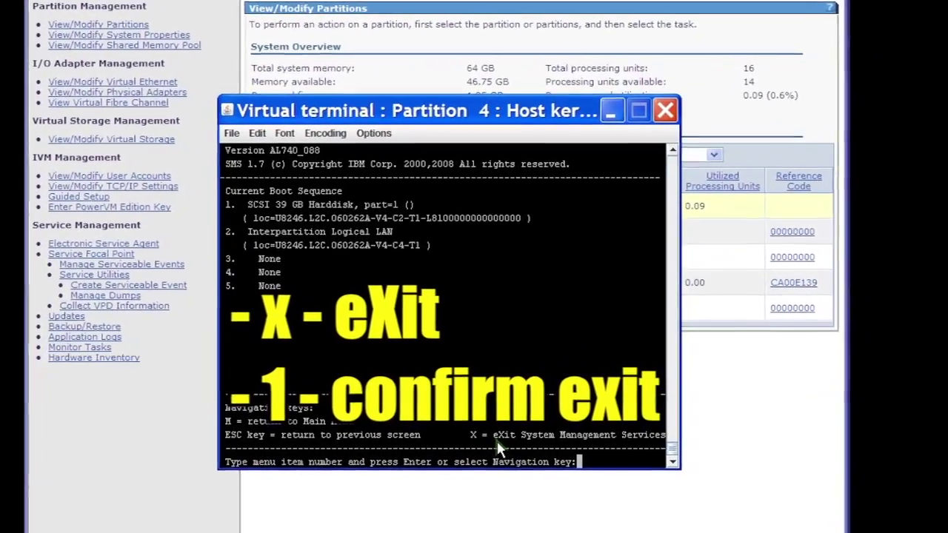
Exit System Management Services and confirm, so that the partition boots
key("x")
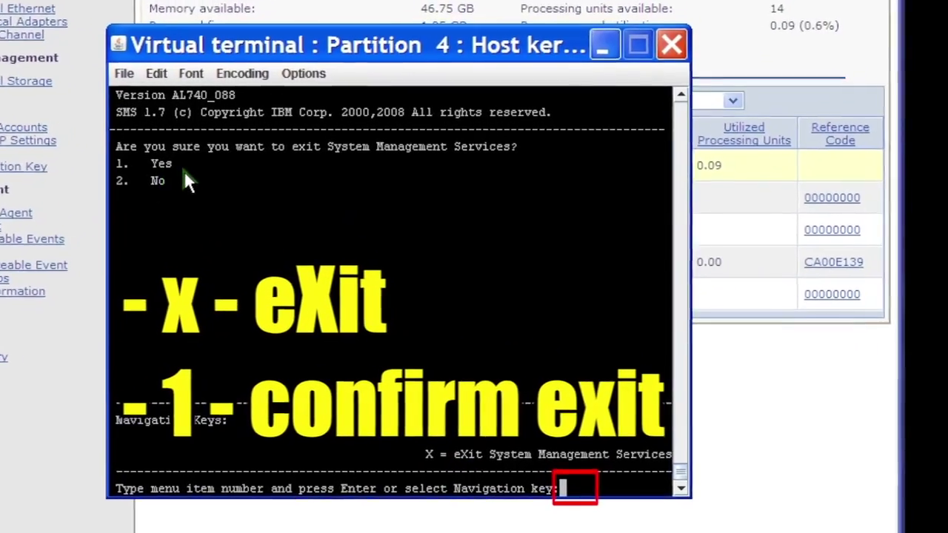
type("1")
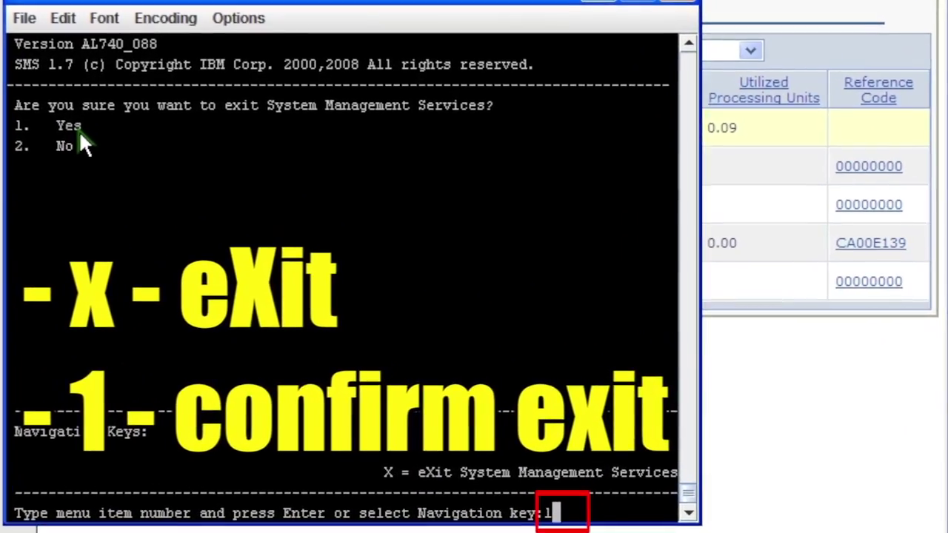
key("Return")
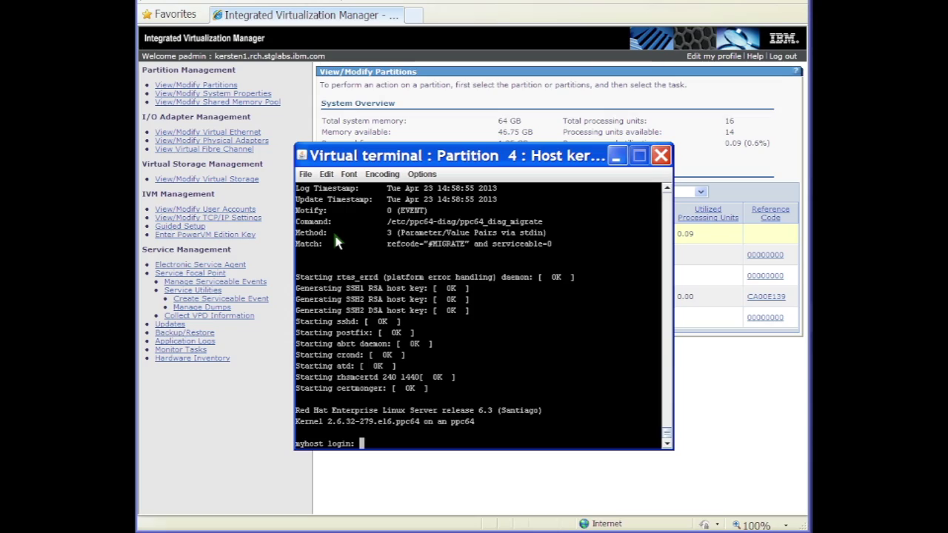
Log in to myhost as root with the root password
type("oot")
key("Return")
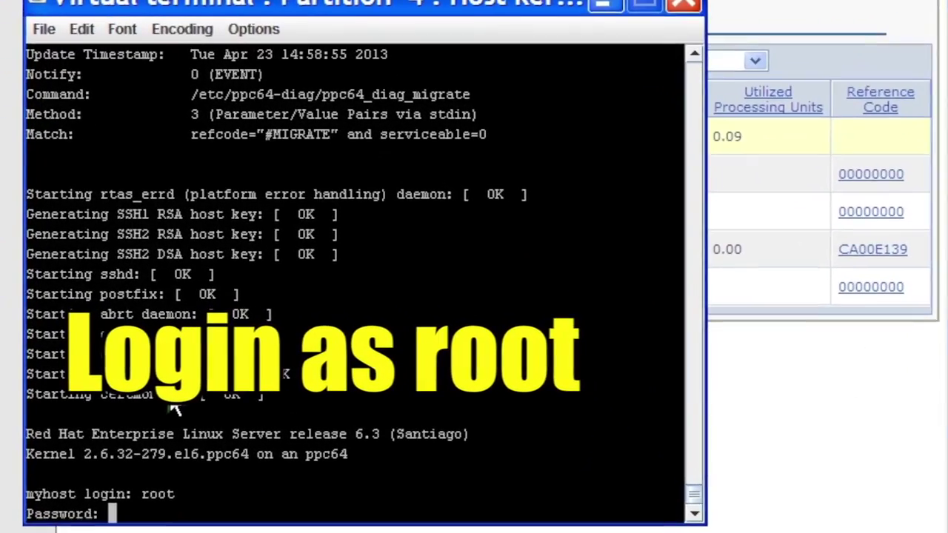
key("Return")
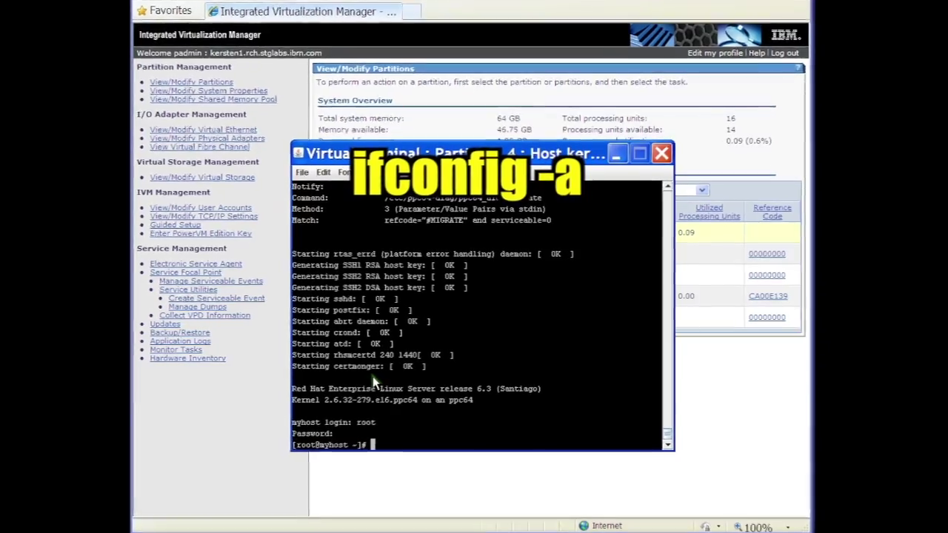
List all network interfaces with ifconfig -a to check the IP address of eth0
type("ifconfig -a")
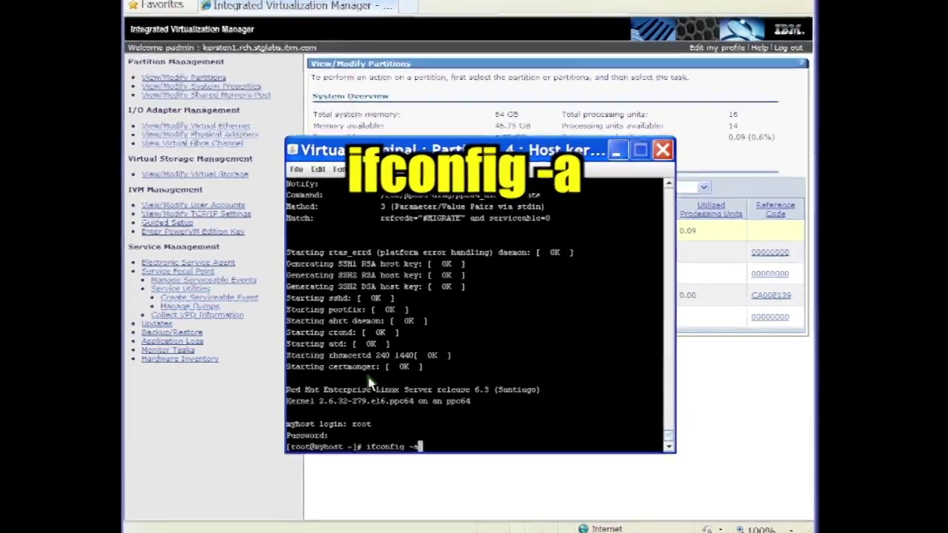
key("Return")
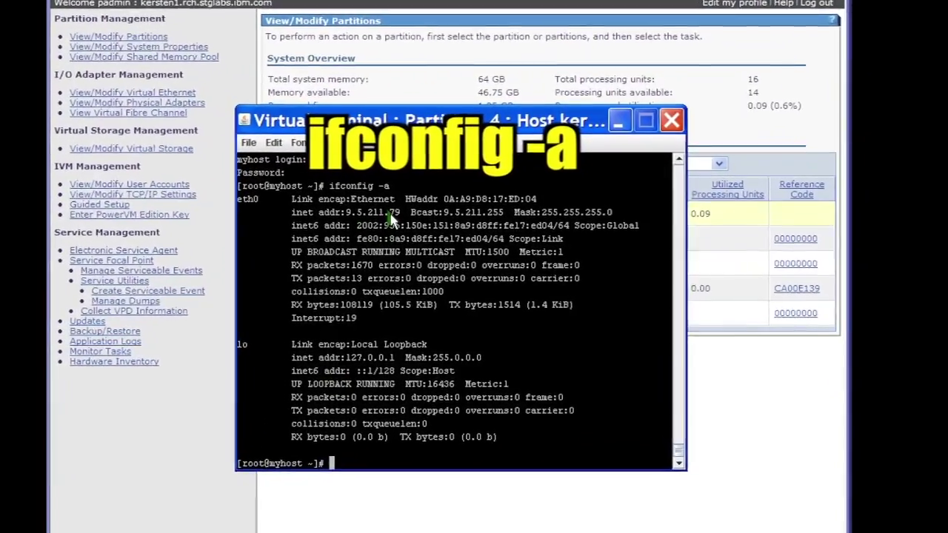